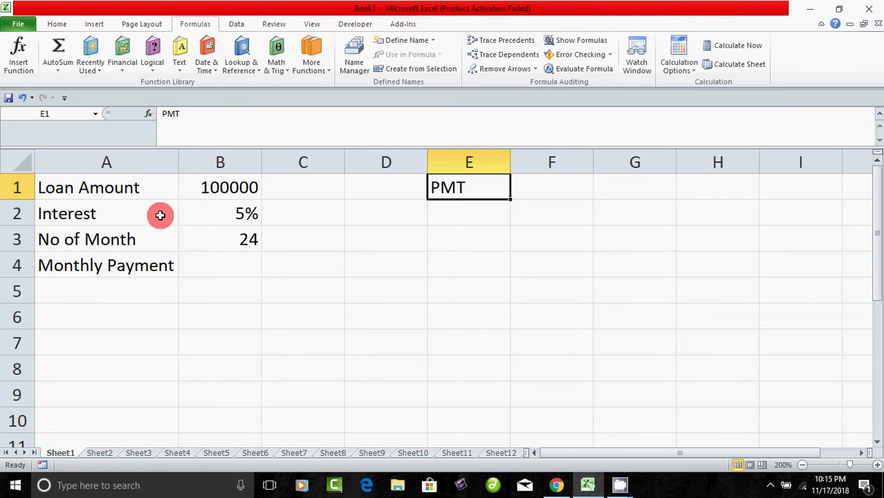
Review the loan amount, interest rate and months in B1–B3, then select B4.
left_click(215, 187)
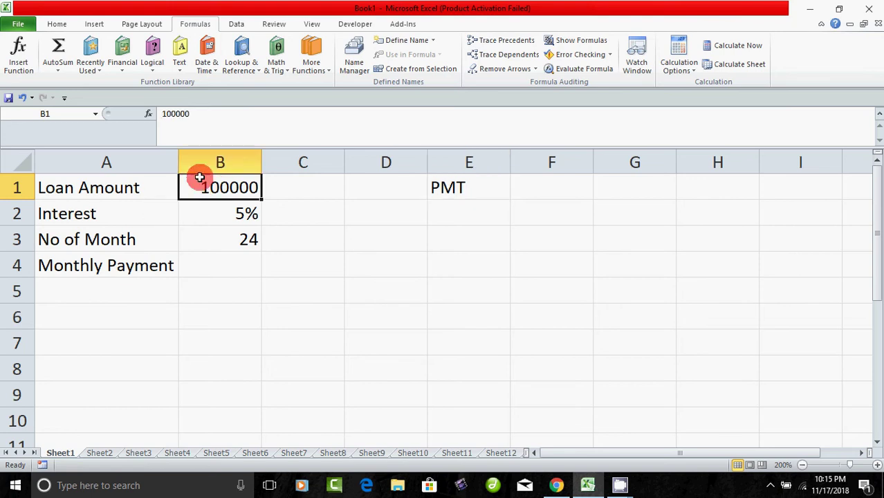
left_click(218, 211)
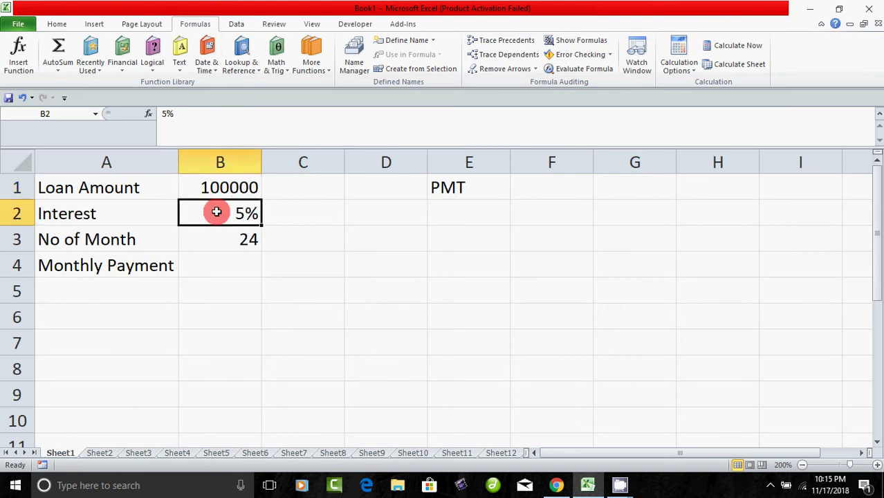
left_click(219, 236)
left_click(227, 191)
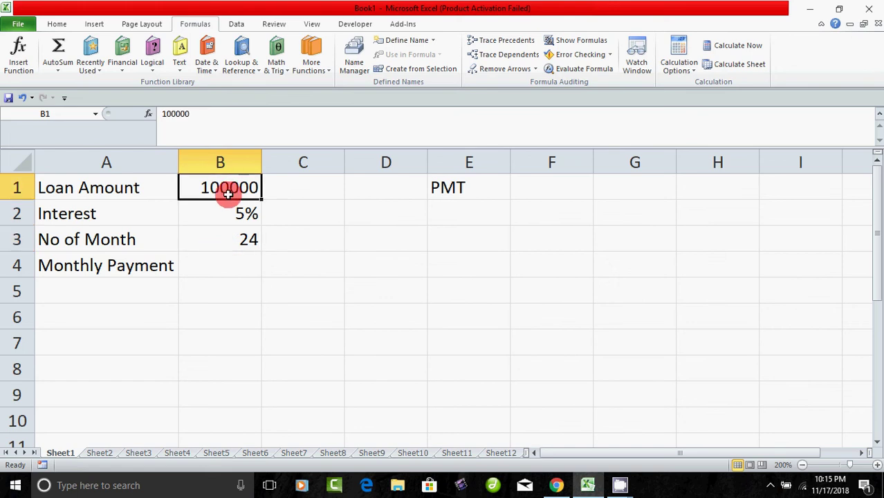
left_click(434, 191)
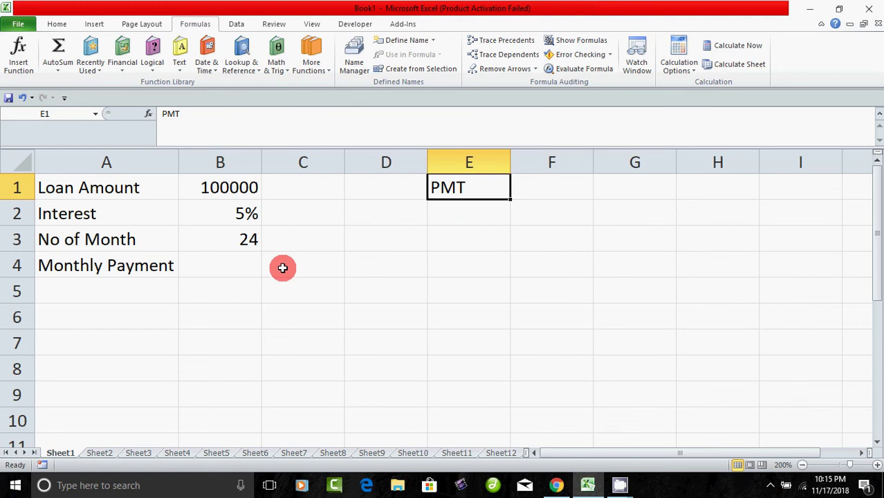
left_click(243, 267)
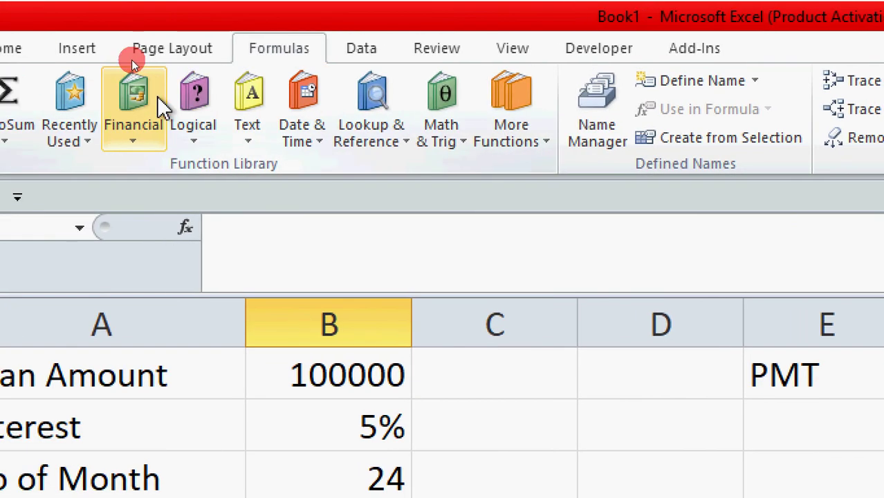
Insert the PMT function from the Financial functions list into B4.
left_click(132, 144)
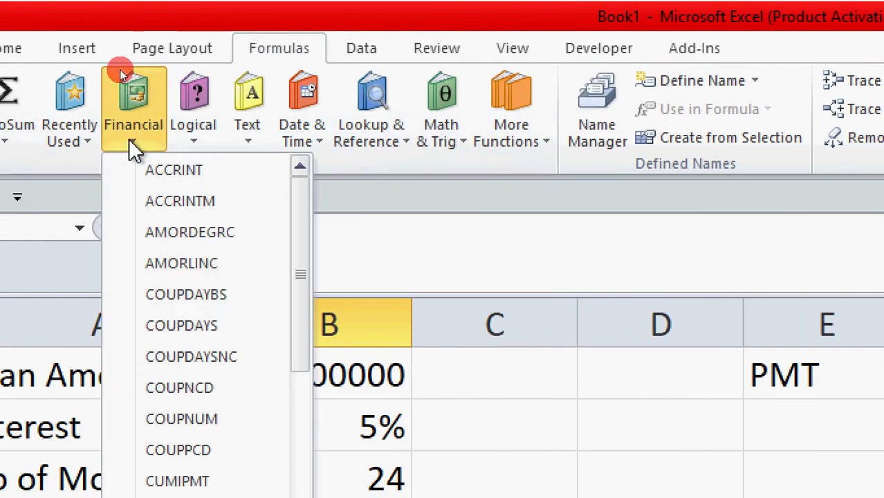
scroll(168, 379, "down", 2)
scroll(168, 379, "down", 1)
scroll(168, 379, "down", 2)
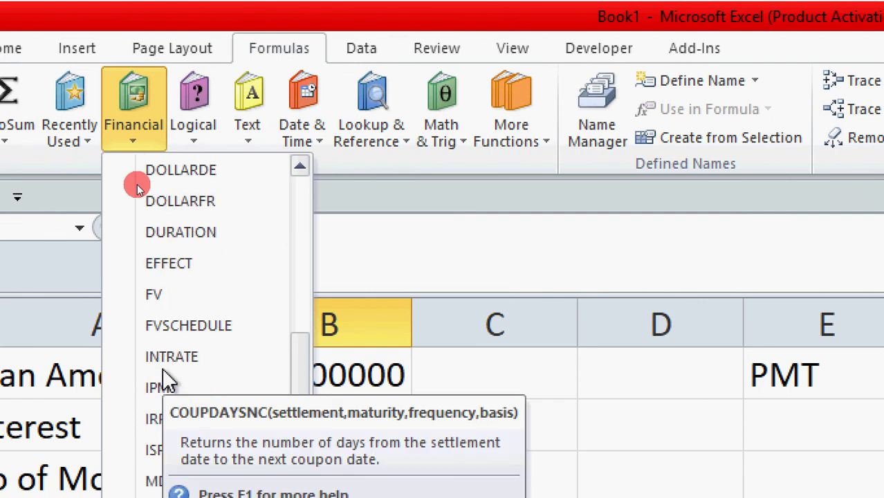
scroll(168, 379, "down", 1)
scroll(168, 379, "down", 1)
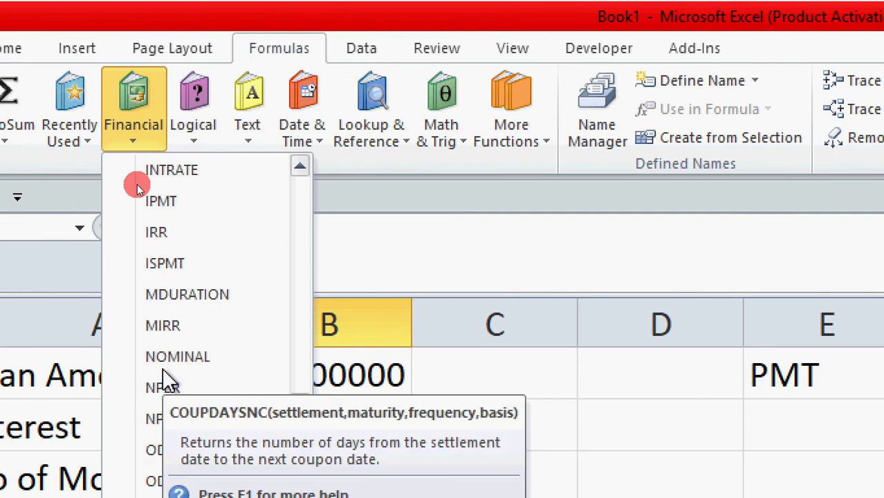
scroll(168, 379, "down", 1)
scroll(168, 379, "down", 2)
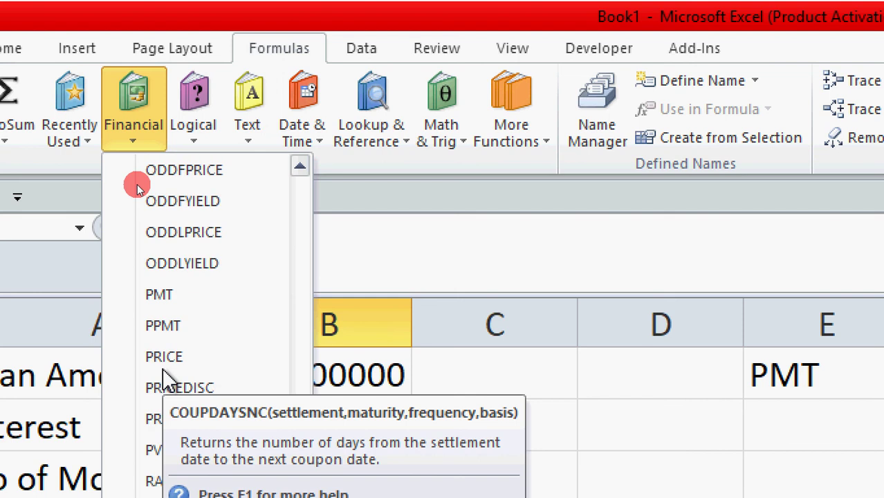
left_click(166, 294)
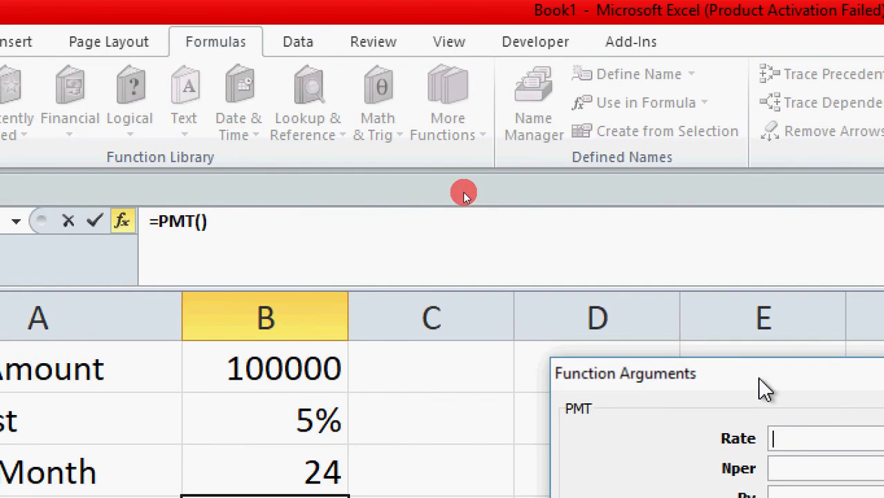
Enter B2/12 as the PMT Rate argument, the monthly share of the interest in B2.
scroll(321, 358, "down", 2)
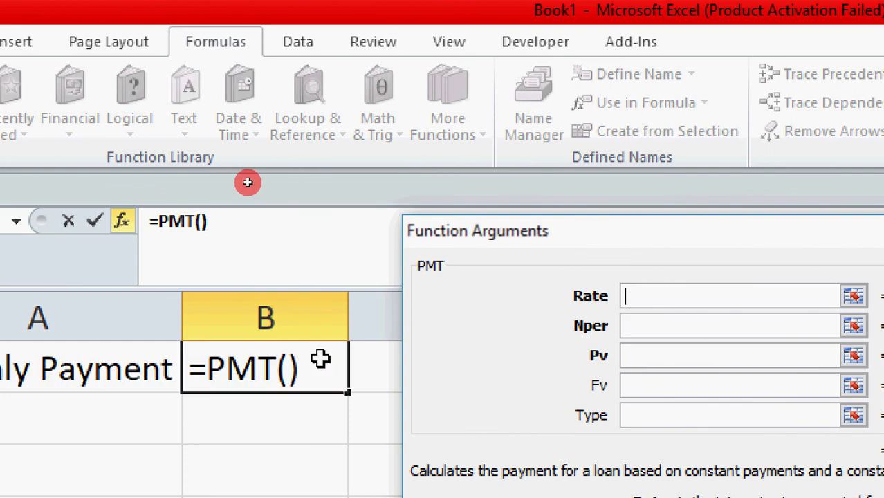
scroll(320, 358, "up", 2)
scroll(320, 358, "up", 3)
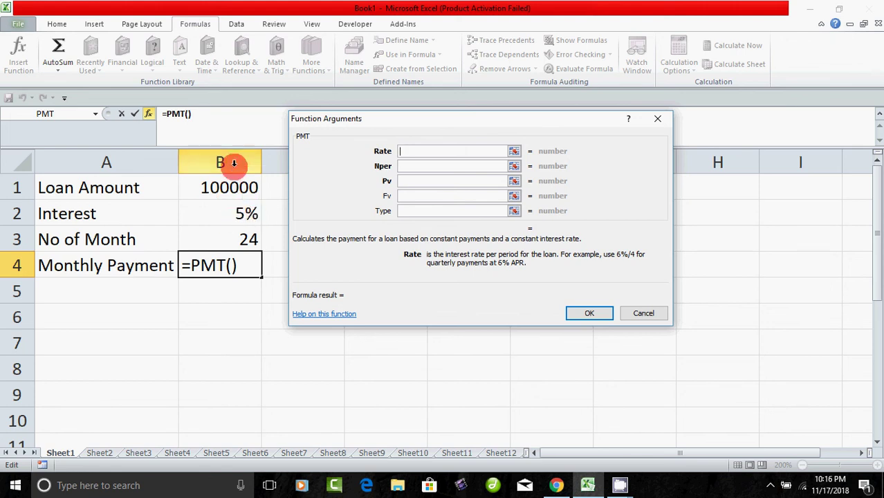
left_click(231, 215)
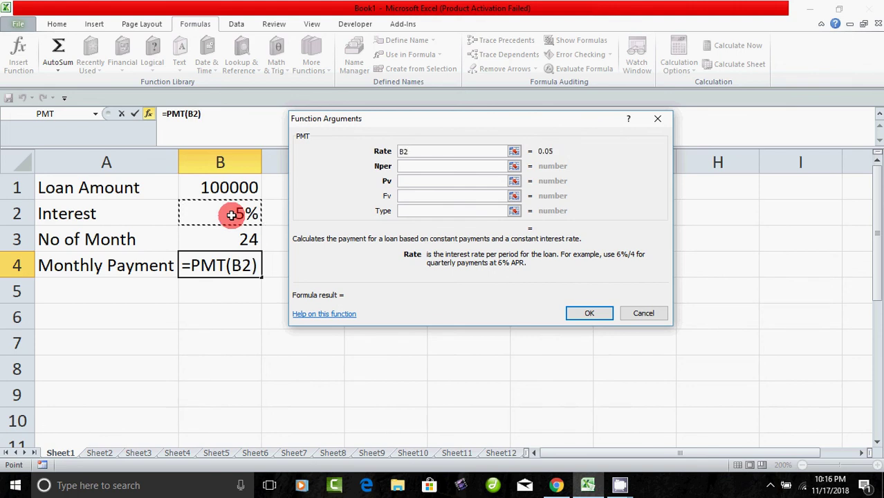
type("/")
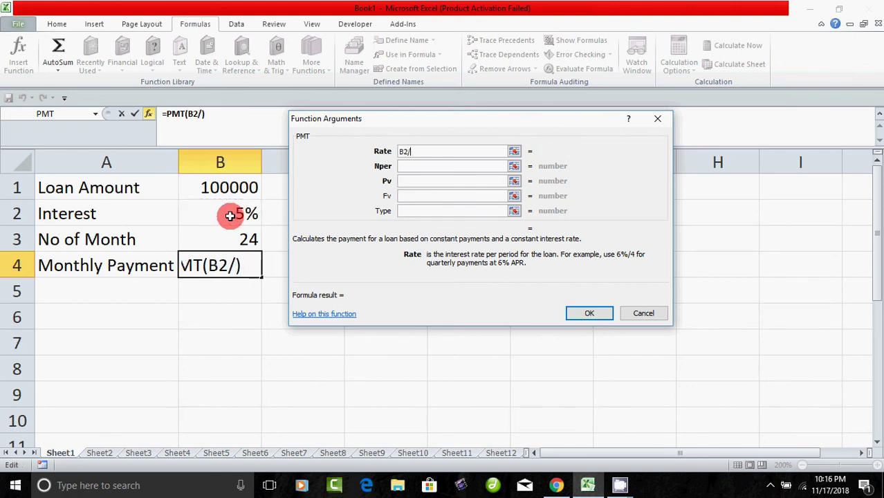
type("12")
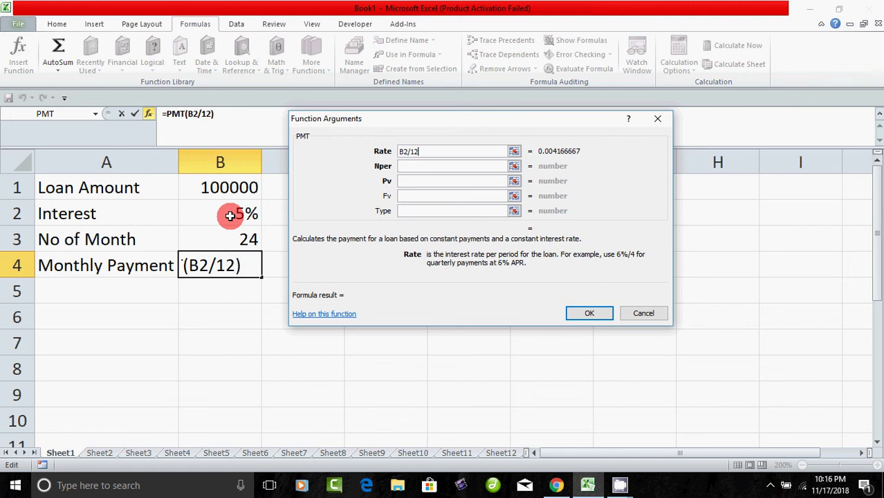
Set the PMT Nper argument to B3 and Pv to B1, giving -4387.138973.
left_click(415, 165)
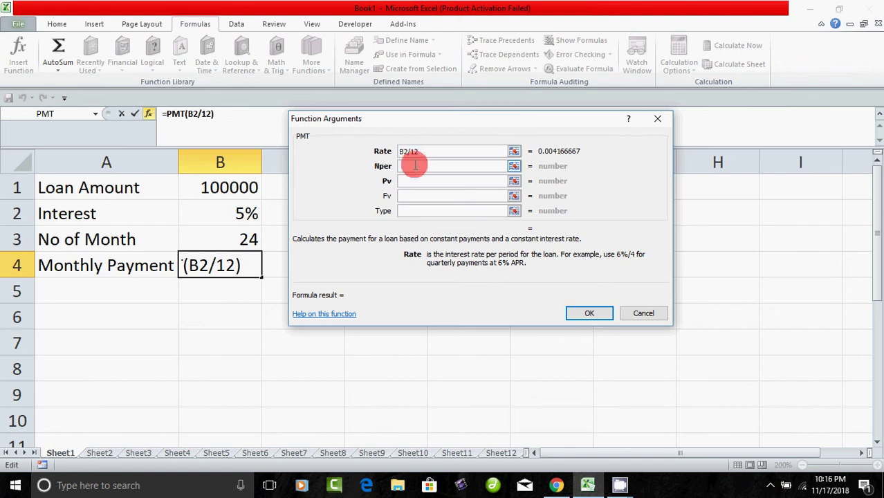
left_click(413, 166)
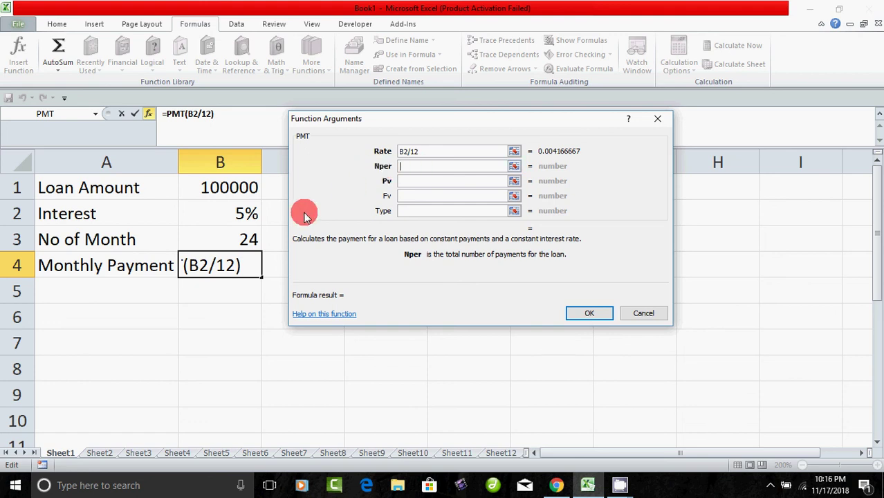
left_click(244, 239)
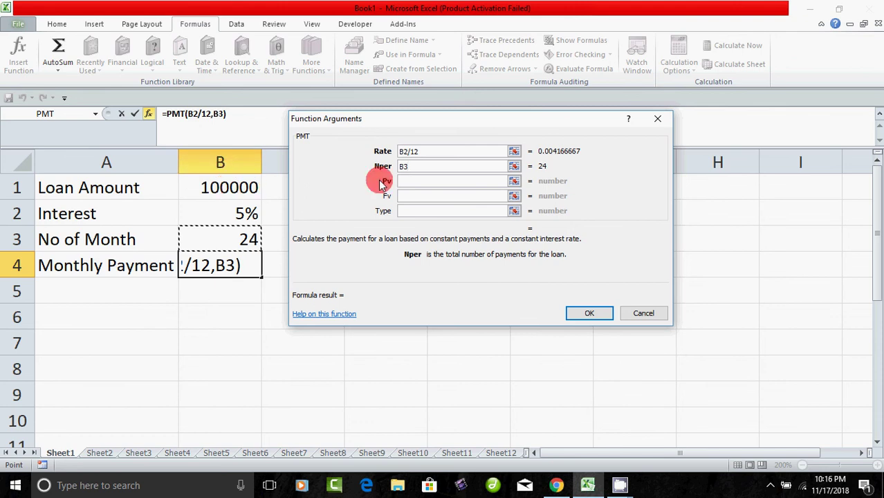
left_click(405, 183)
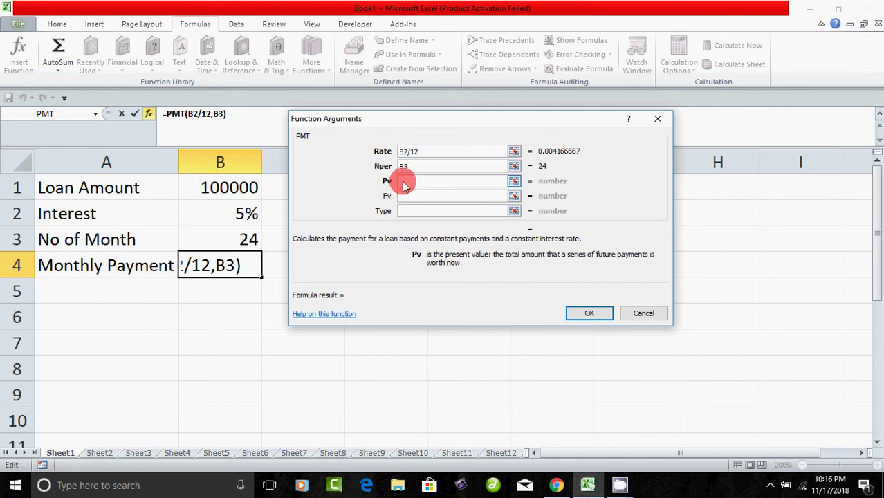
left_click(236, 188)
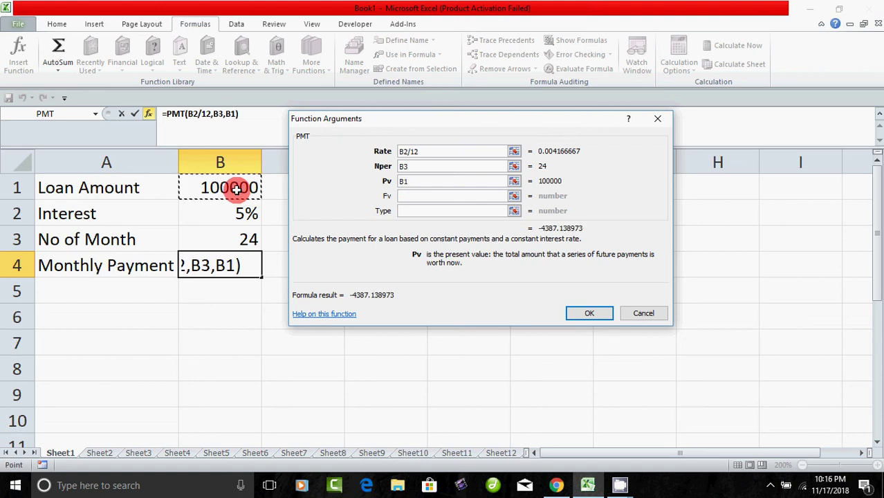
left_click(411, 197)
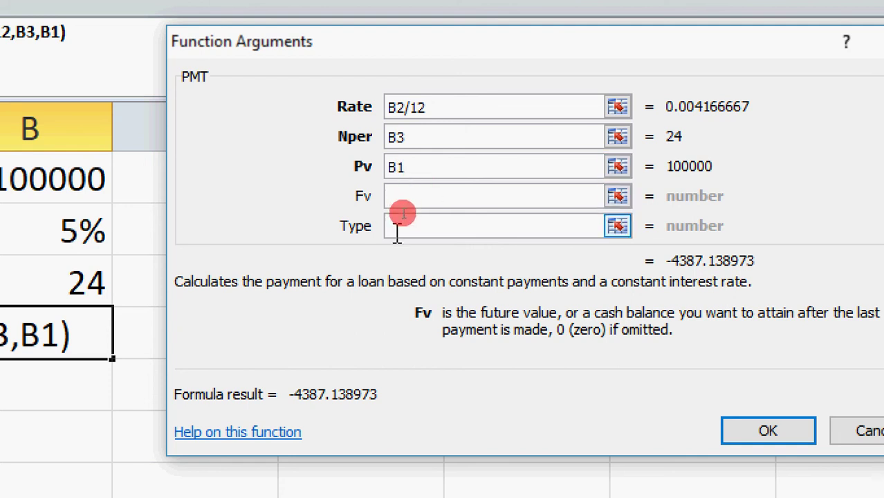
Leave Fv and Type blank and confirm the PMT formula so B4 shows ($4,387.14).
left_click(396, 225)
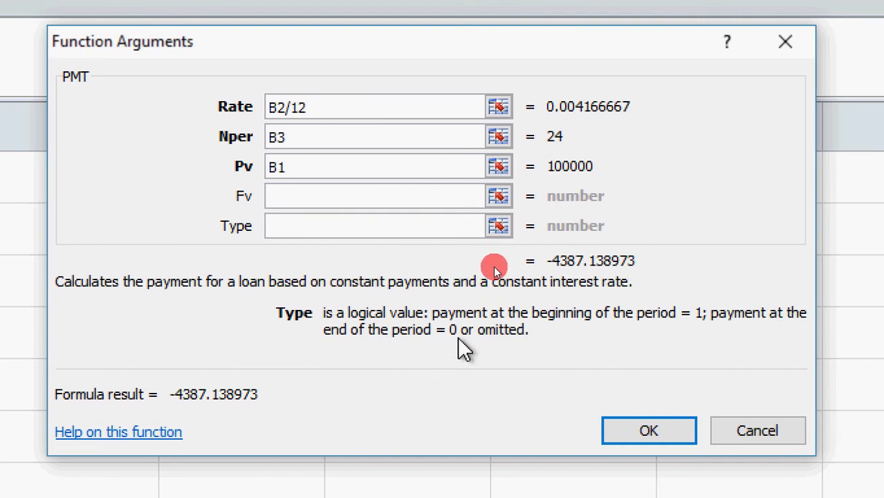
left_click(290, 197)
left_click(282, 230)
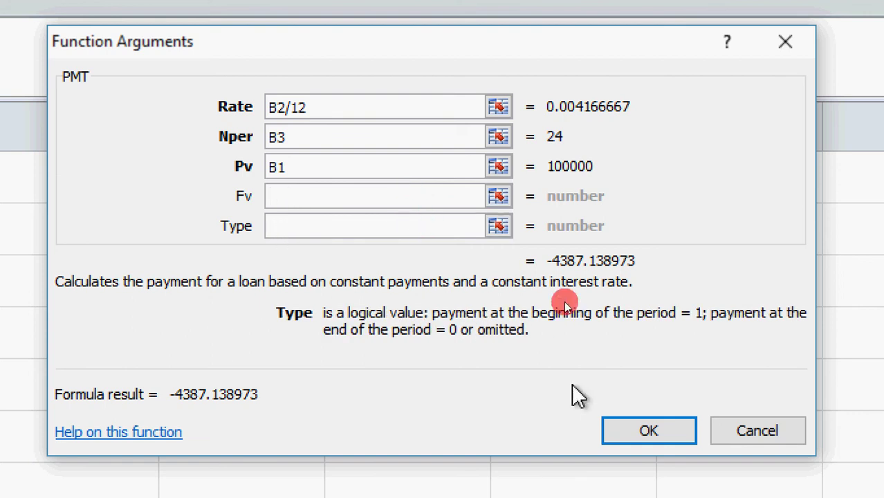
left_click(650, 437)
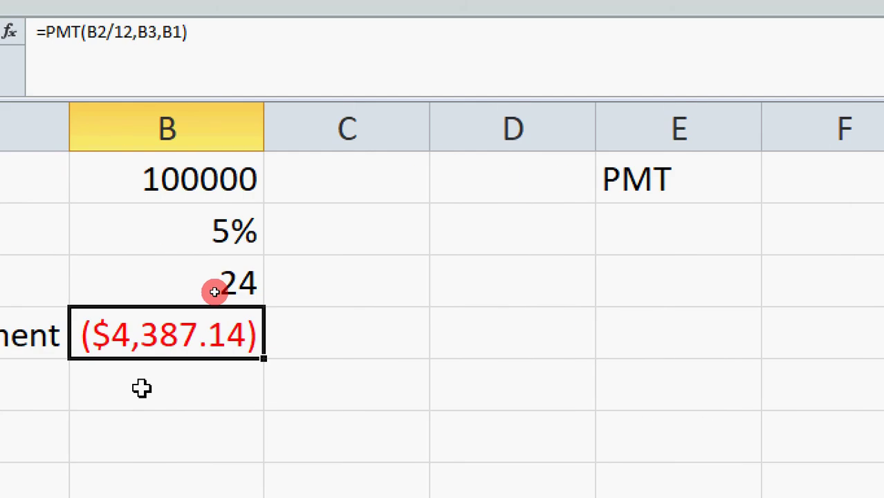
Inspect B1 through B4, then edit B4 to display =PMT(B2/12,B3,B1) with its references outlined.
left_click(141, 388)
left_click(133, 424)
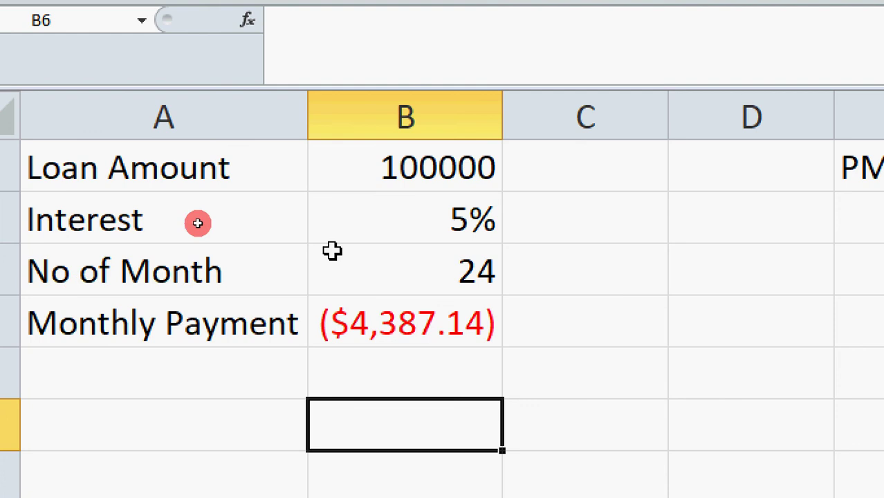
left_click(444, 169)
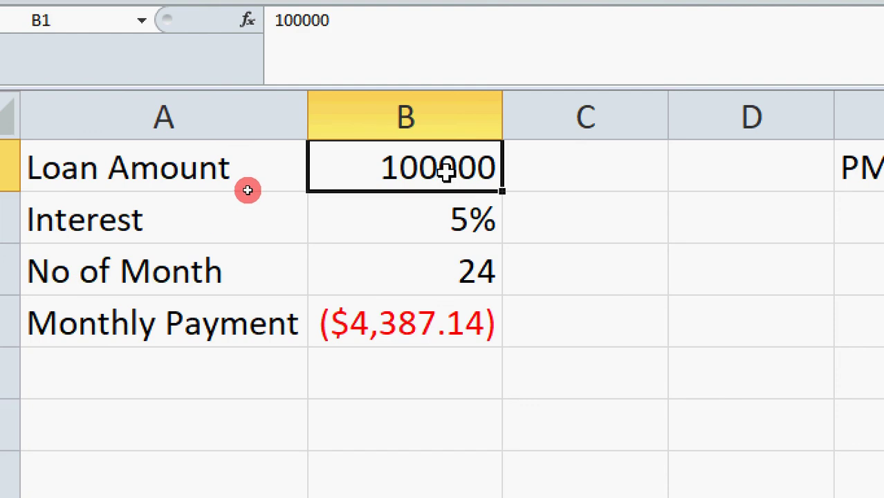
left_click(433, 226)
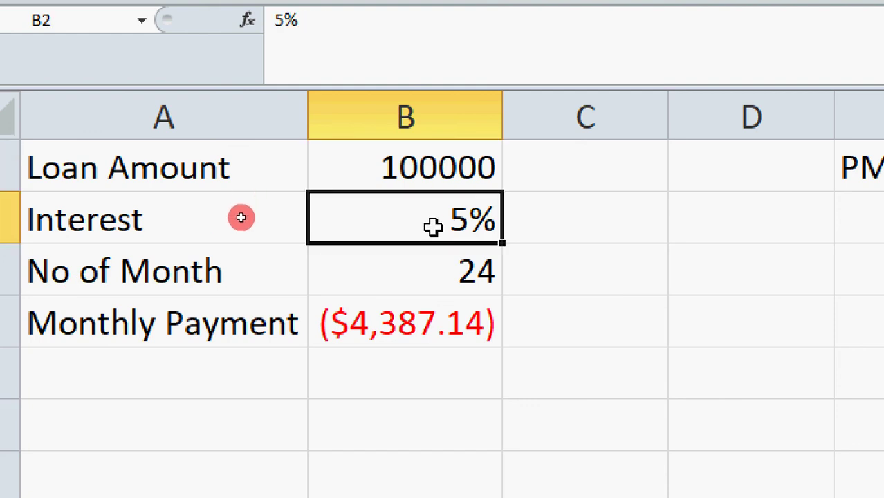
left_click(442, 288)
left_click(423, 331)
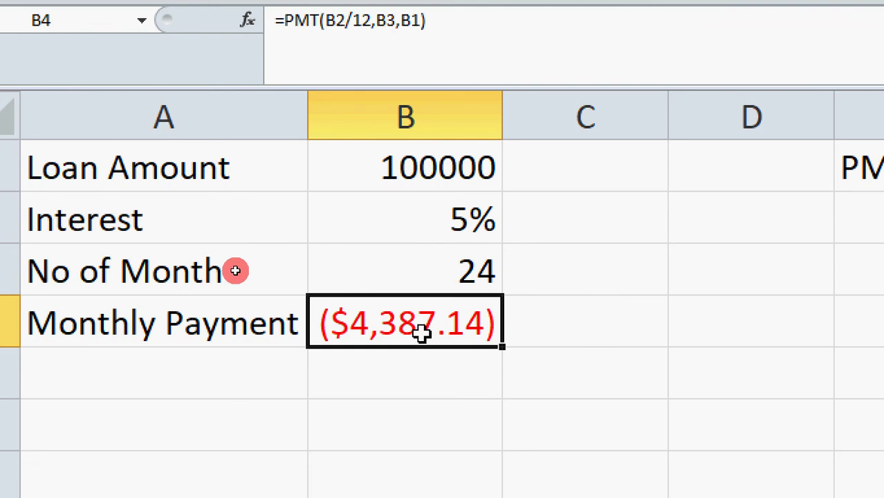
key("F2")
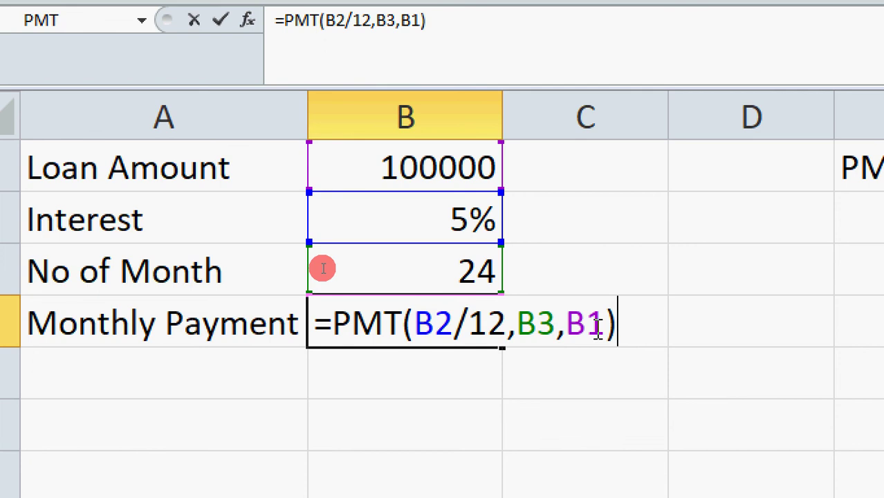
key("Return")
left_click(392, 430)
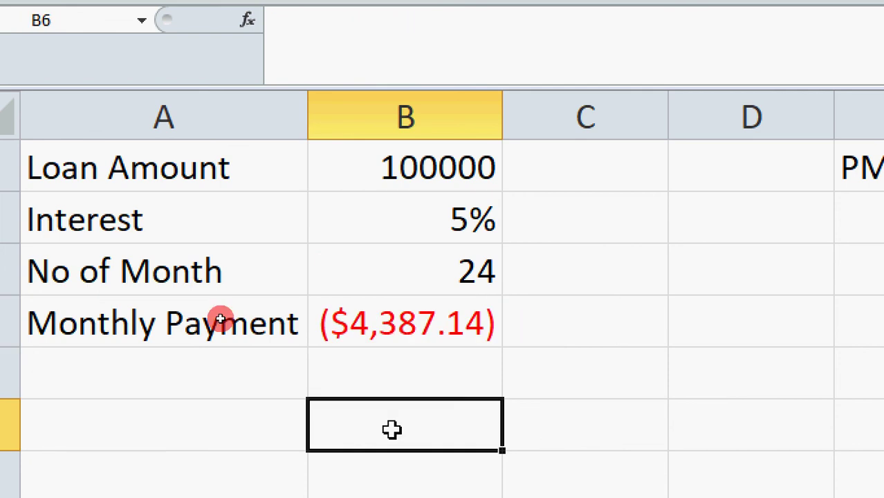
left_click(385, 322)
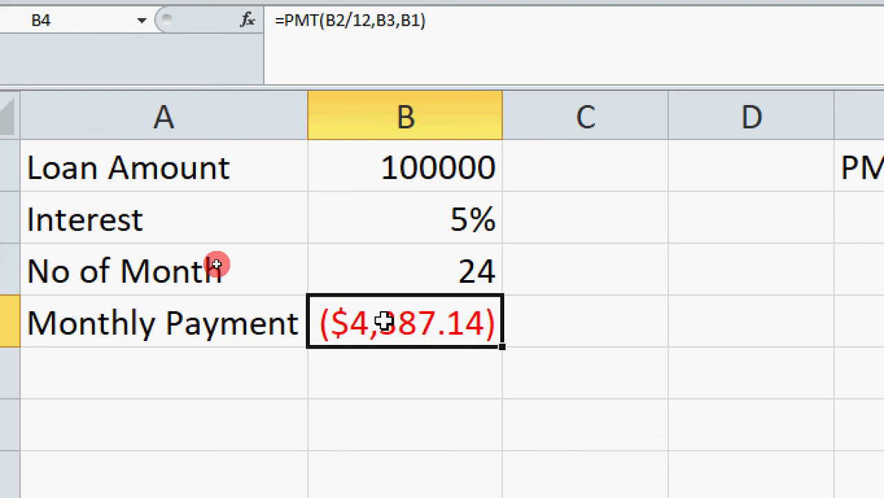
left_click(393, 385)
left_click(390, 319)
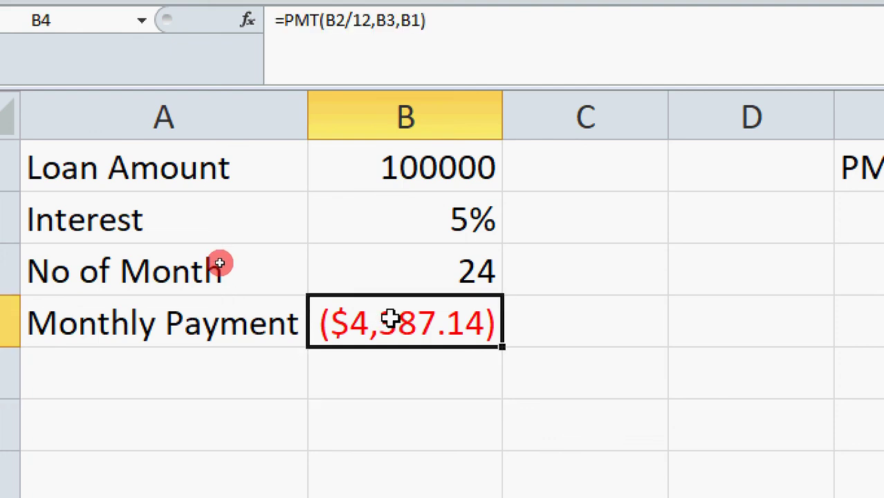